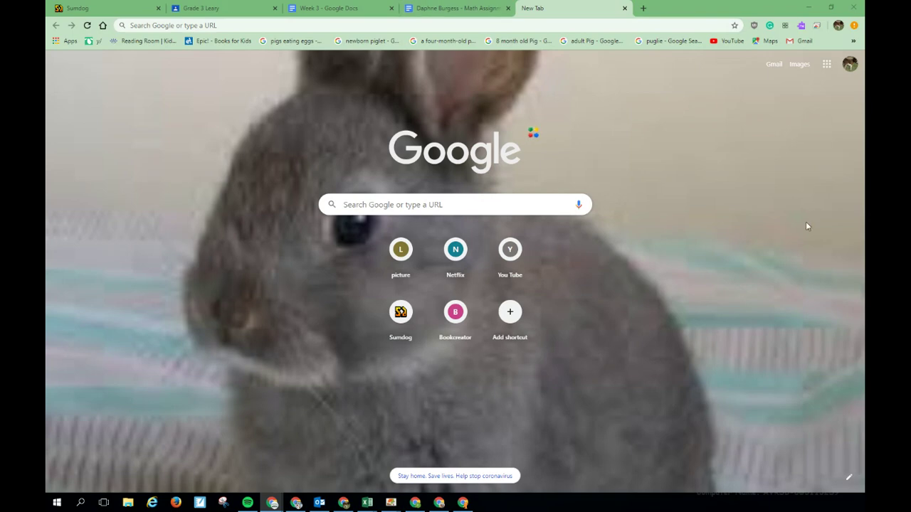
Step: Open the Demo Class in Google Classroom and view the full details of the Writing assignment under its classwork
{"action": "left_click", "coordinate": [827, 64]}
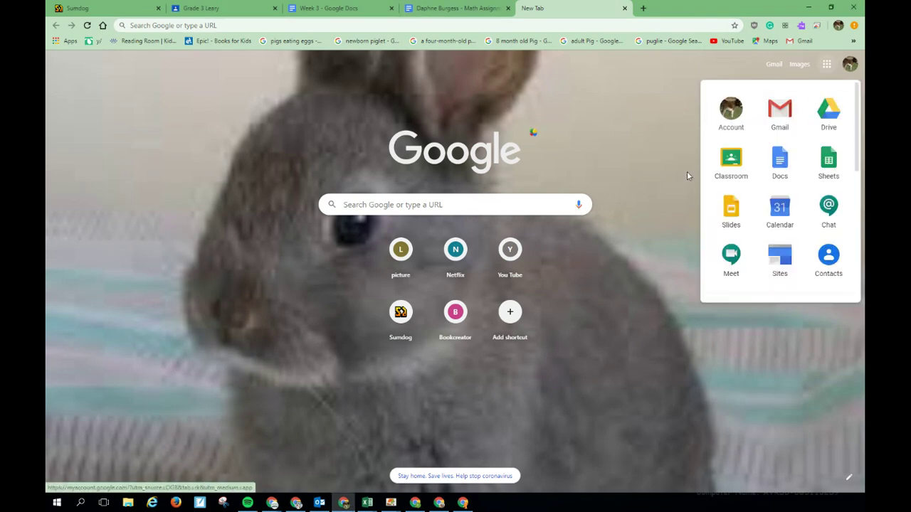
{"action": "left_click", "coordinate": [730, 157]}
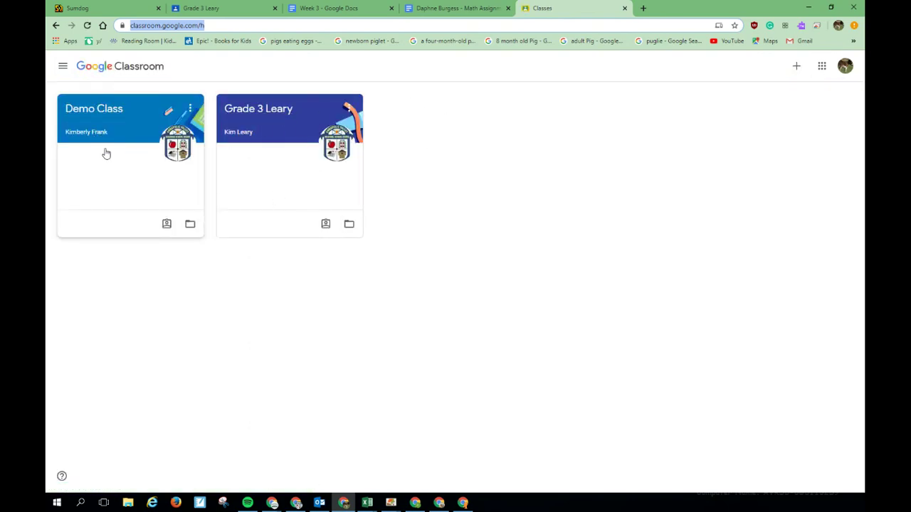
{"action": "left_click", "coordinate": [93, 114]}
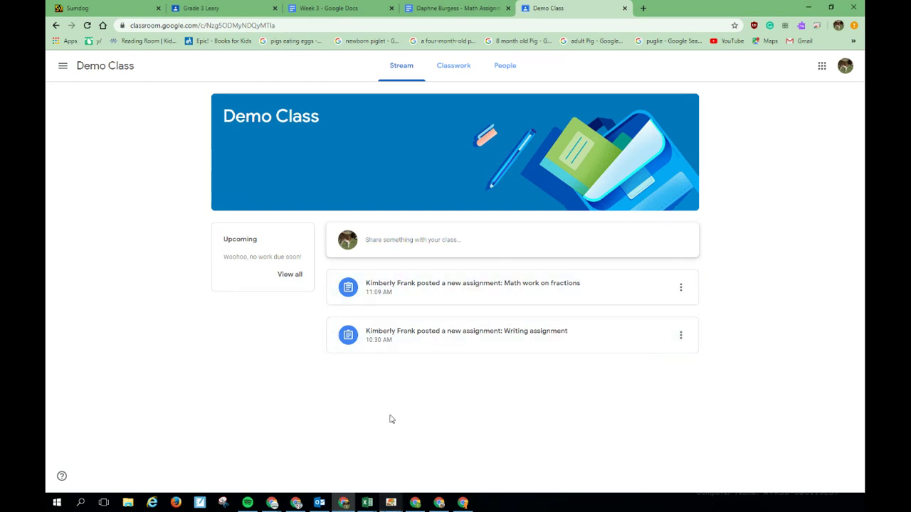
{"action": "left_click", "coordinate": [452, 69]}
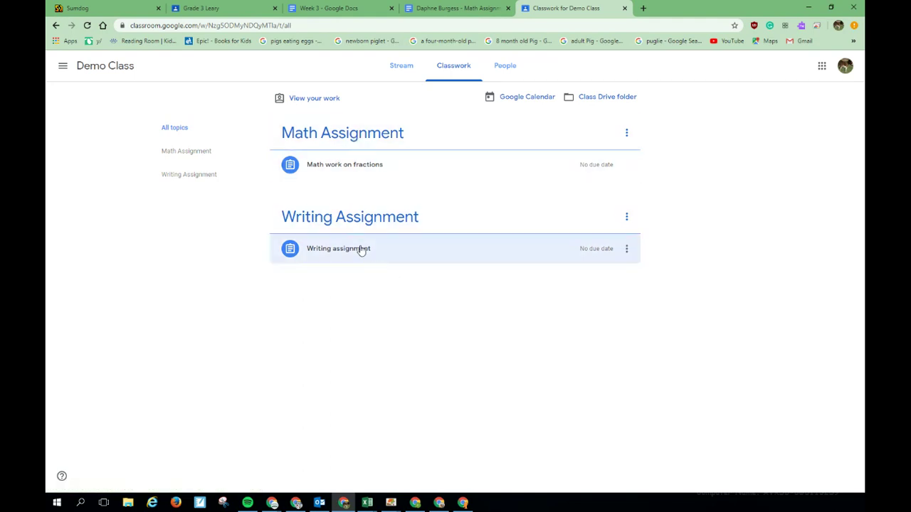
{"action": "left_click", "coordinate": [438, 252]}
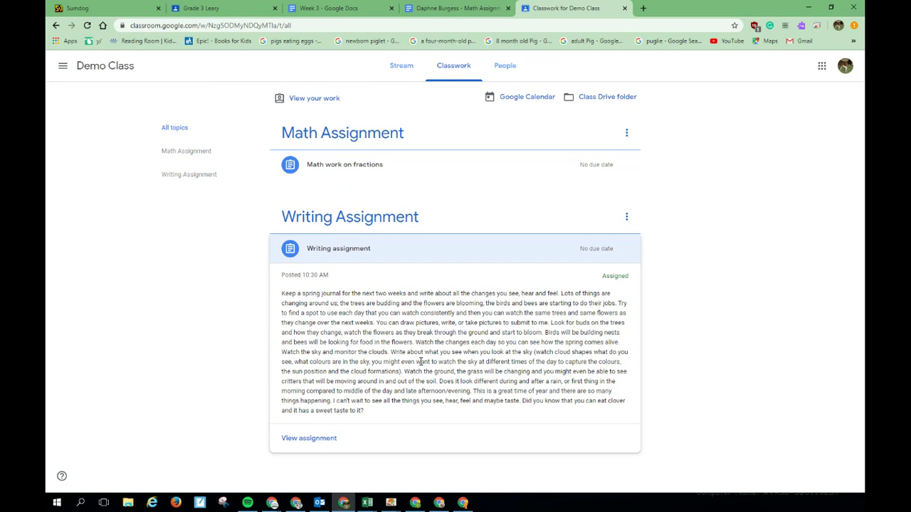
{"action": "left_click", "coordinate": [303, 441]}
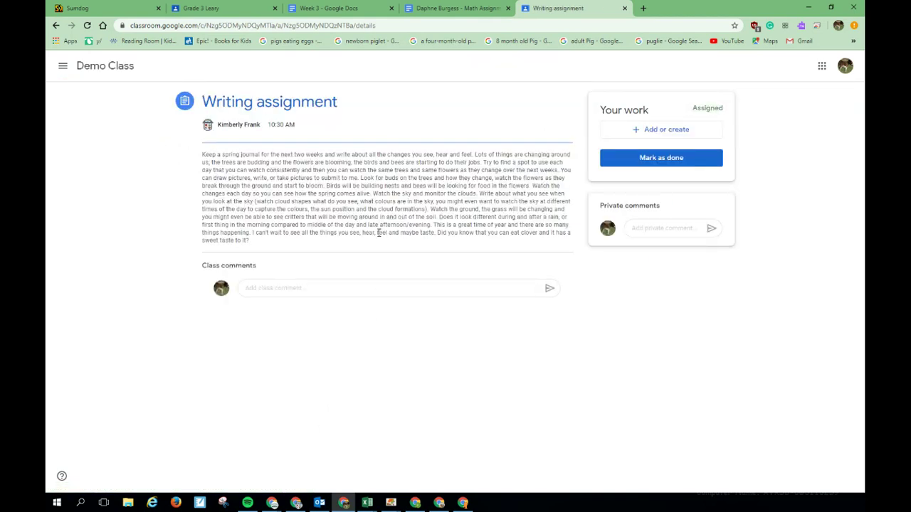
Step: Create a new Google Docs document for the Writing assignment and enter the date "April 23, 2020" as its first line
{"action": "left_click", "coordinate": [667, 131]}
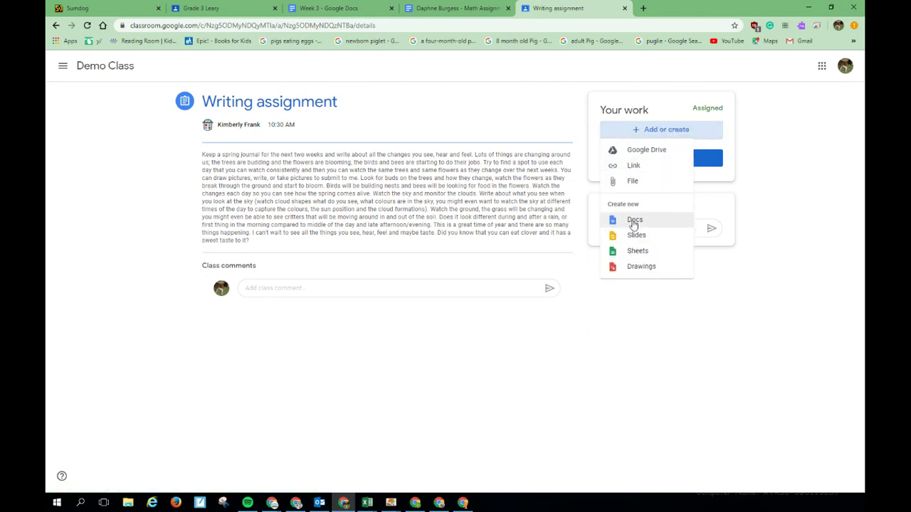
{"action": "left_click", "coordinate": [633, 222]}
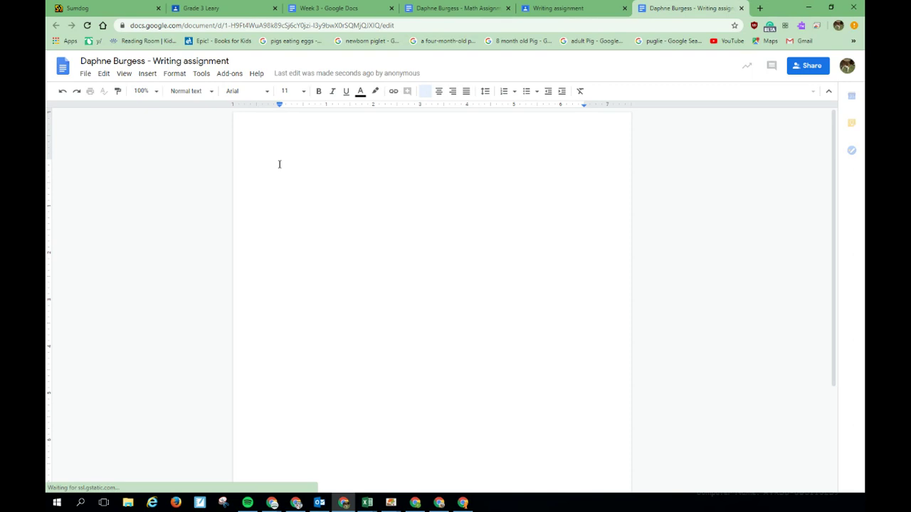
{"action": "left_click", "coordinate": [279, 164]}
{"action": "type", "text": "APril 23, 2020"}
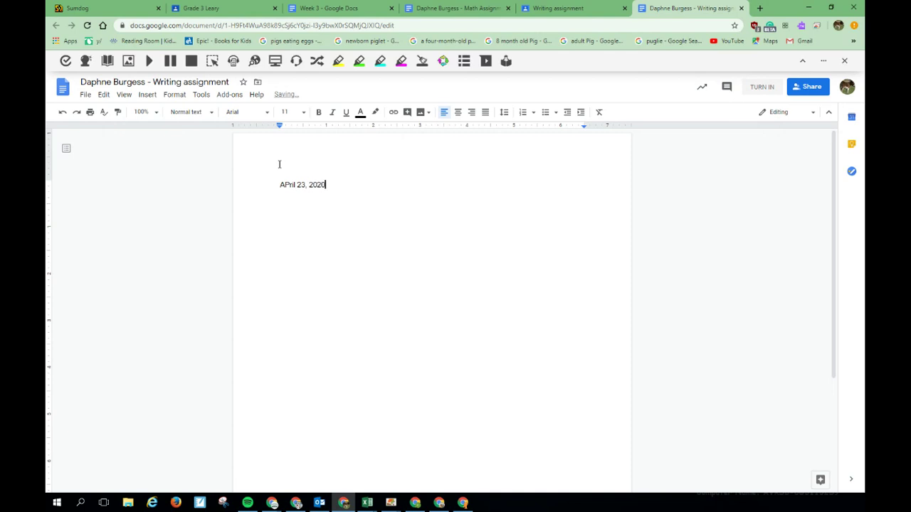
{"action": "left_click", "coordinate": [287, 184]}
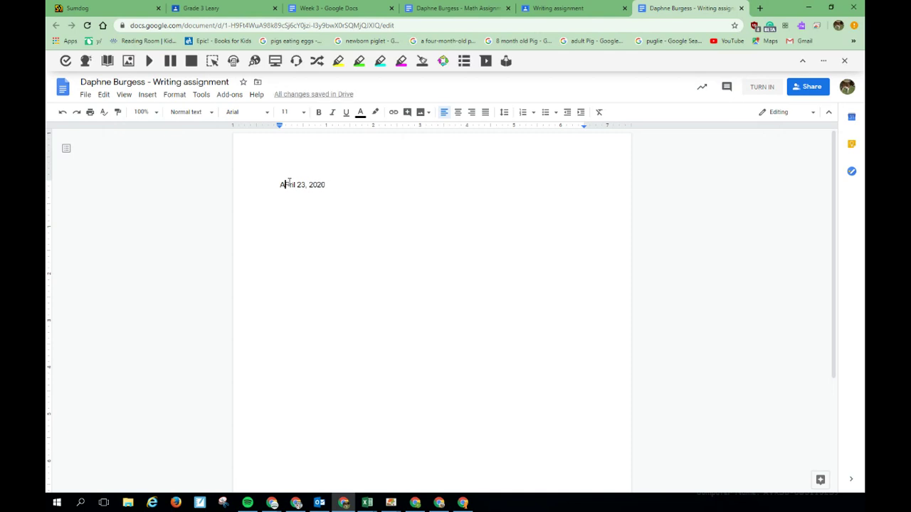
{"action": "key", "text": "Delete"}
{"action": "type", "text": "p"}
{"action": "left_click", "coordinate": [334, 183]}
{"action": "key", "text": "Return"}
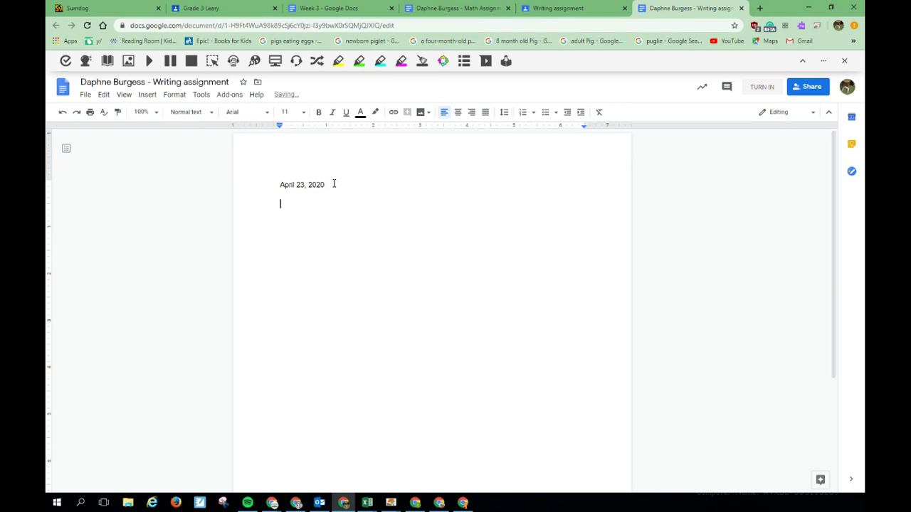
Step: Add the lines "I see" and "I hear" below the date and close the document
{"action": "type", "text": "I see"}
{"action": "key", "text": "Return"}
{"action": "type", "text": "Ul"}
{"action": "key", "text": "BackSpace"}
{"action": "key", "text": "BackSpace"}
{"action": "type", "text": "I hear"}
{"action": "key", "text": "Return"}
{"action": "left_click", "coordinate": [741, 8]}
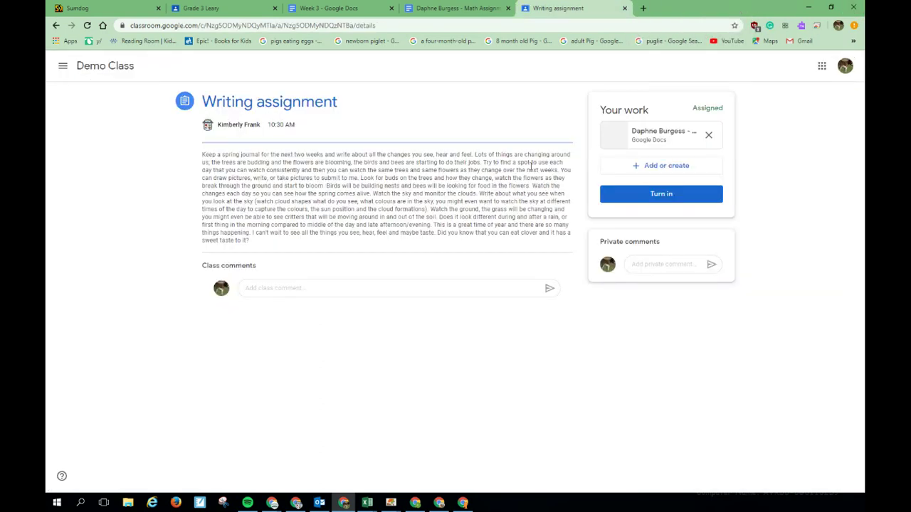
Step: Reopen the document attached to the assignment and add the date "April 24, 2020" below the first journal entry
{"action": "left_click", "coordinate": [649, 138]}
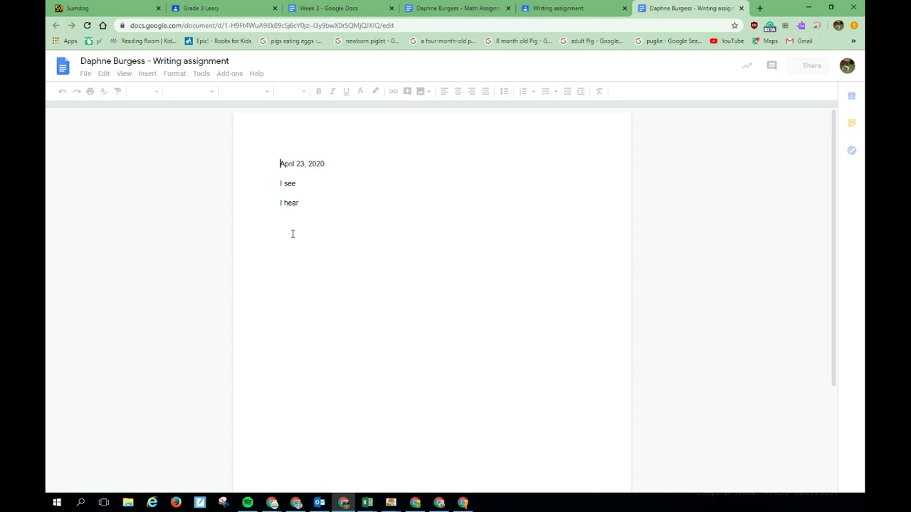
{"action": "left_click", "coordinate": [302, 203]}
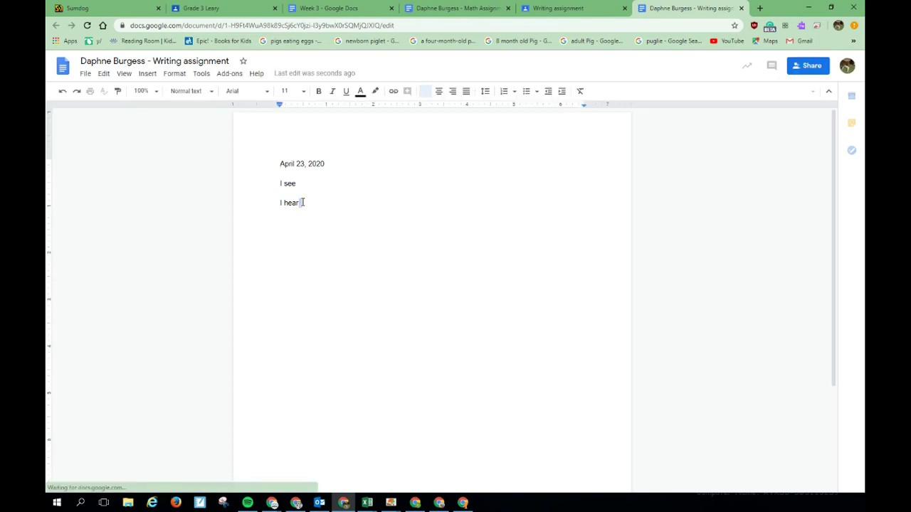
{"action": "key", "text": "Return"}
{"action": "key", "text": "Return"}
{"action": "key", "text": "Return"}
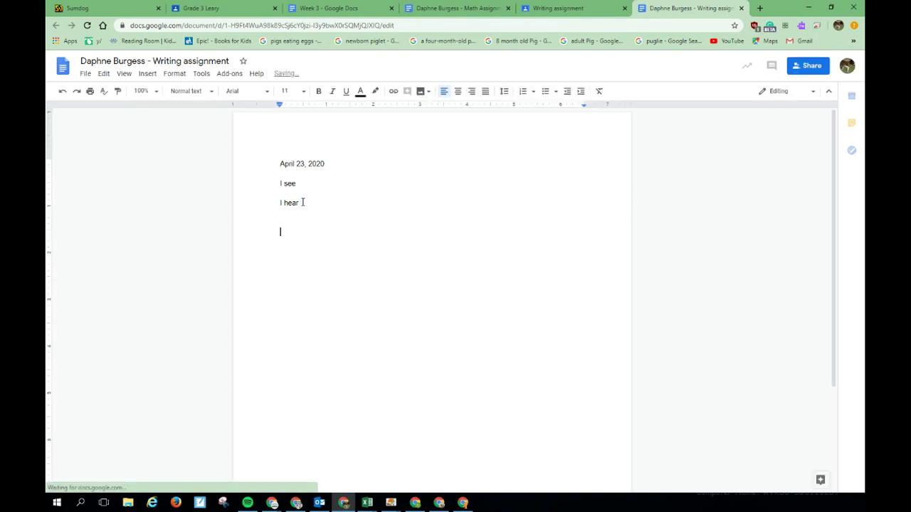
{"action": "type", "text": "April"}
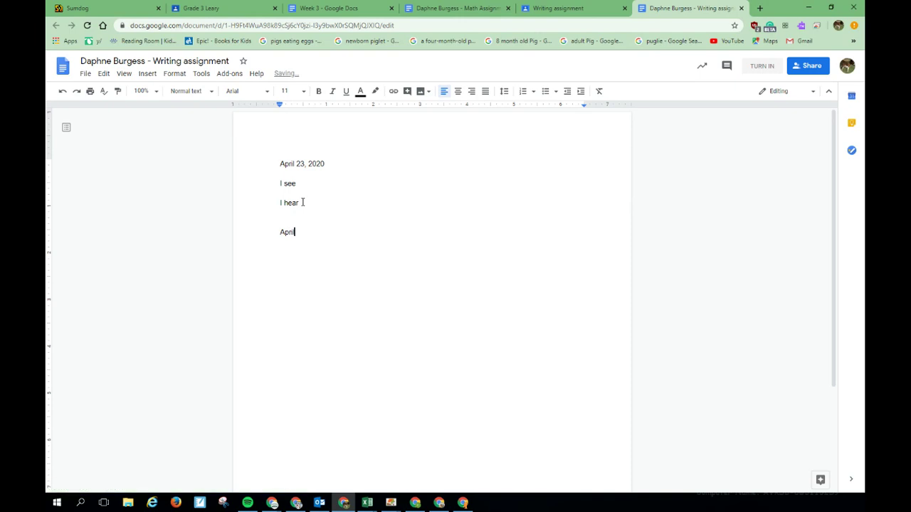
{"action": "type", "text": " 24, 2020"}
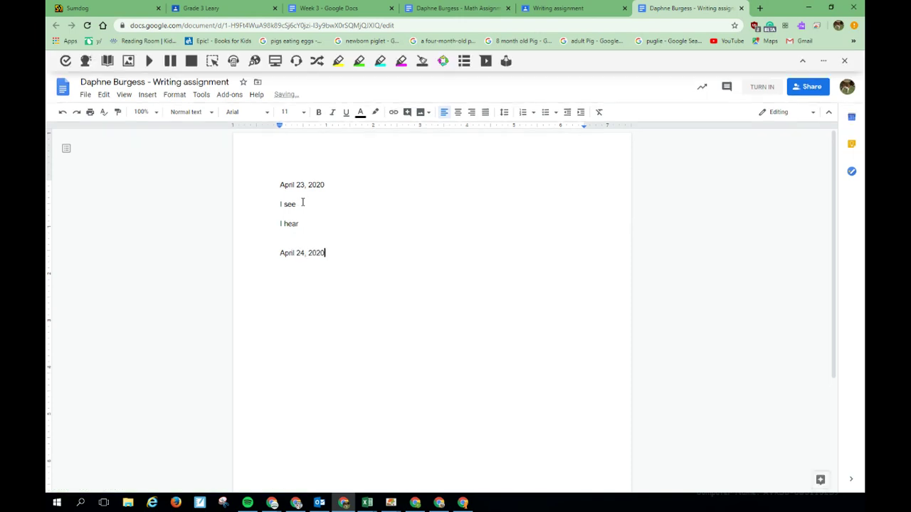
{"action": "key", "text": "Return"}
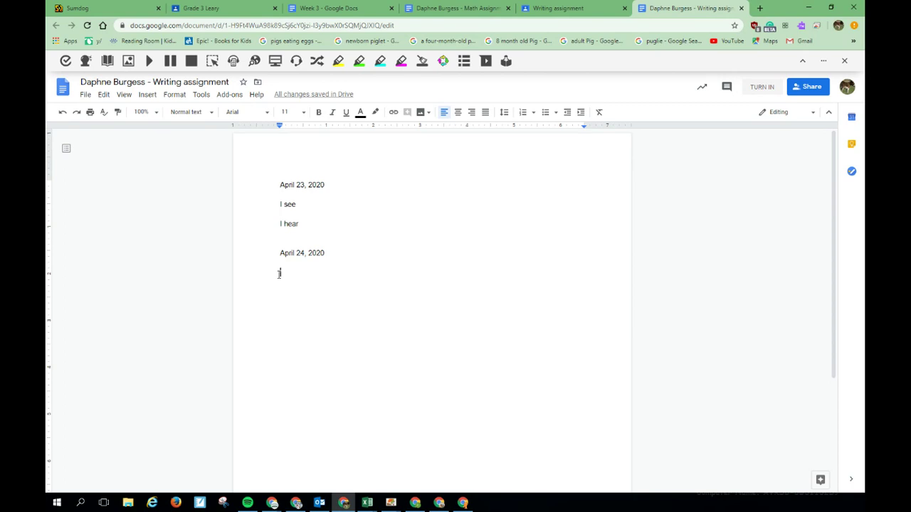
{"action": "left_click", "coordinate": [147, 95]}
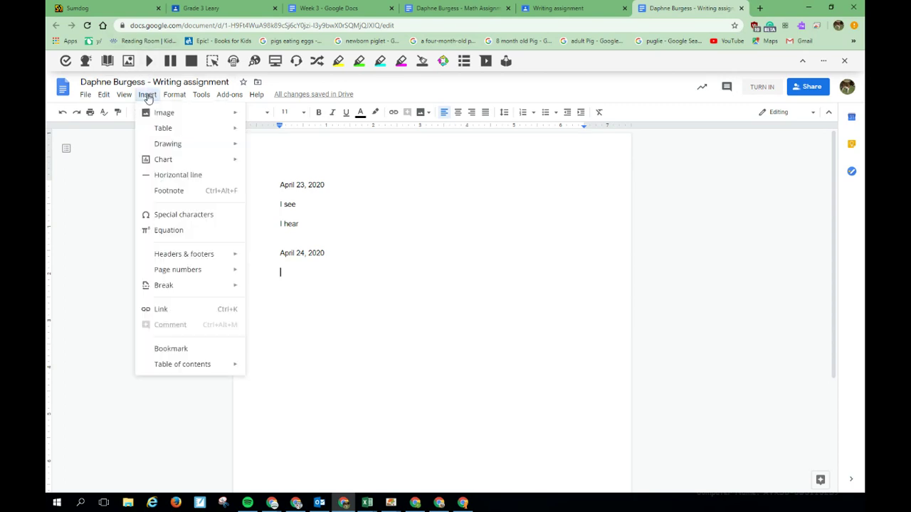
{"action": "mouse_move", "coordinate": [165, 116]}
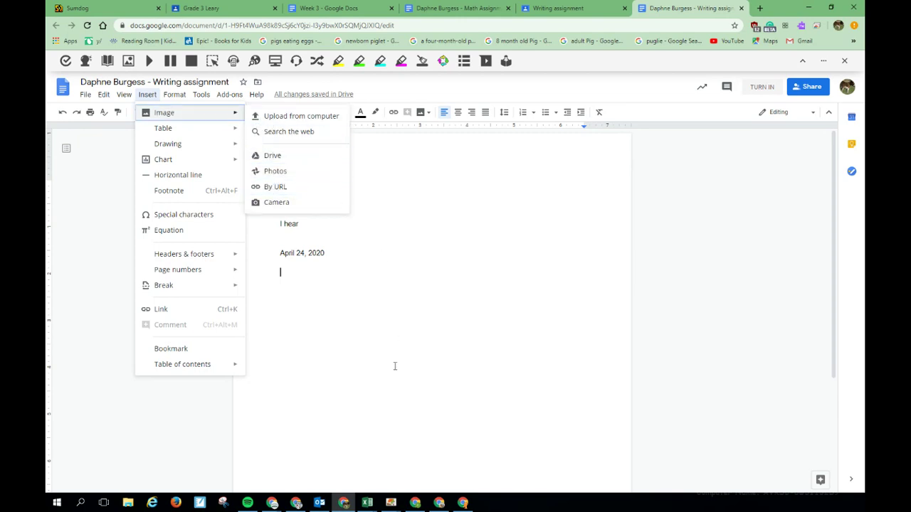
{"action": "left_click", "coordinate": [291, 272]}
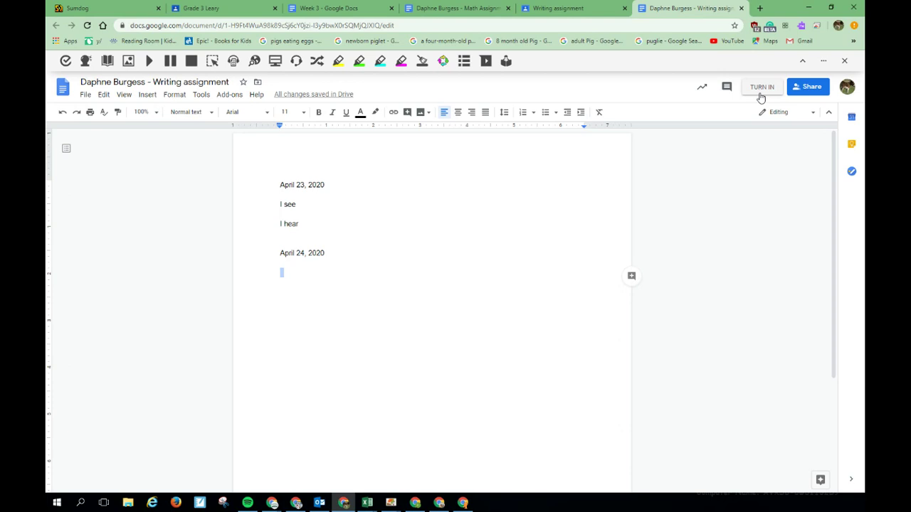
Step: Close the journal document and turn in the Writing assignment with the Google Docs file attached
{"action": "left_click", "coordinate": [742, 8]}
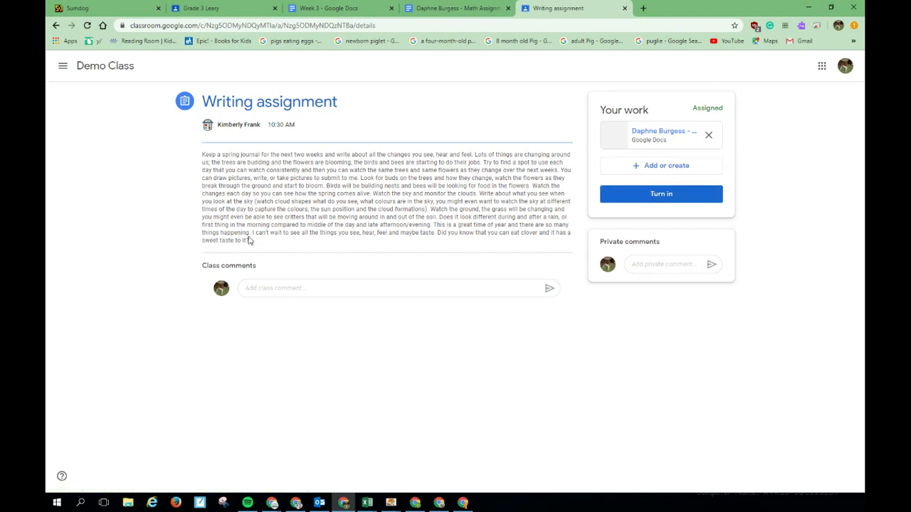
{"action": "left_click", "coordinate": [659, 197]}
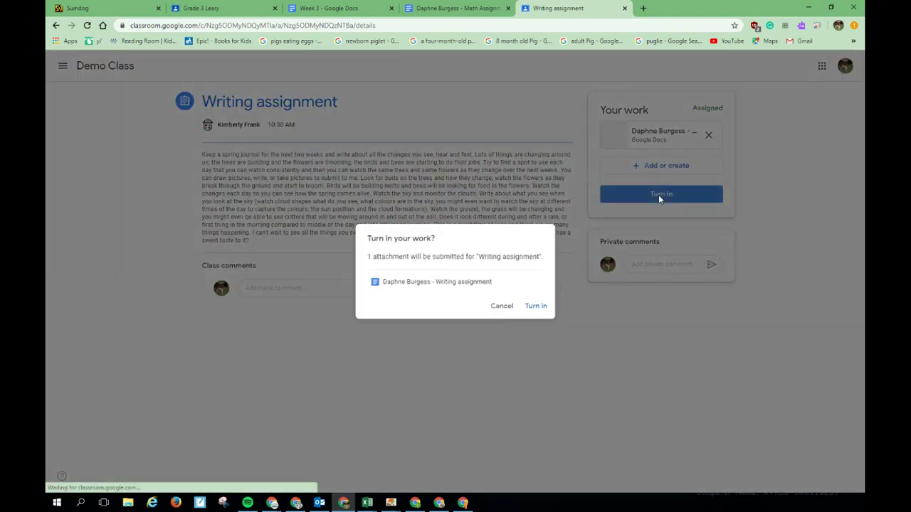
{"action": "left_click", "coordinate": [535, 308]}
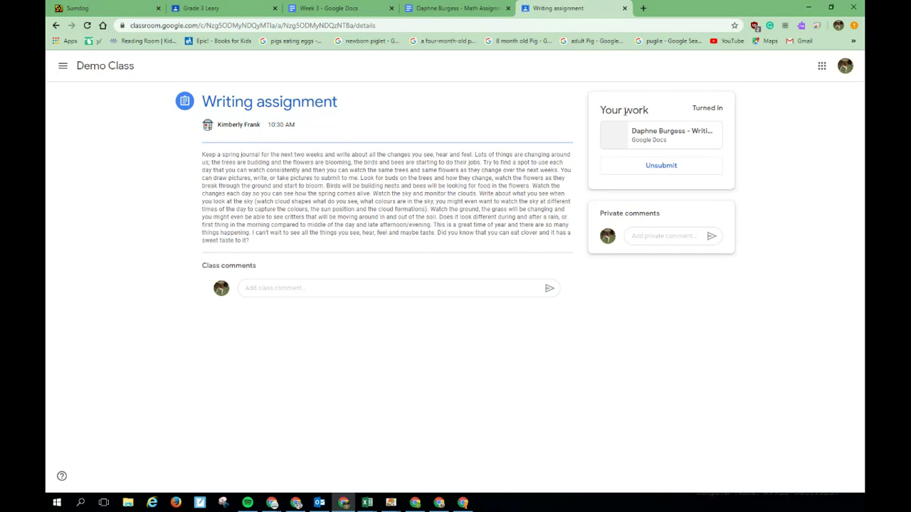
Step: Unsubmit the Writing assignment and remove the attached Google Docs file from the student's work
{"action": "left_click", "coordinate": [654, 171]}
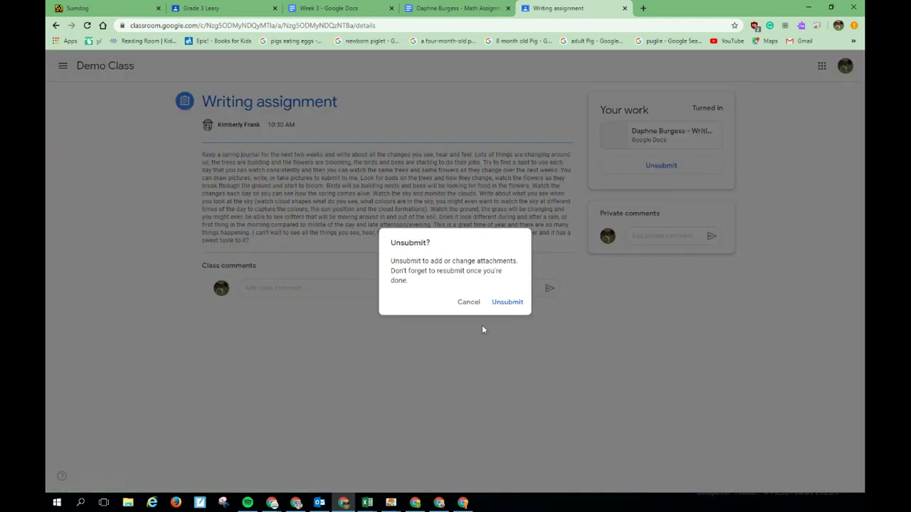
{"action": "left_click", "coordinate": [505, 303]}
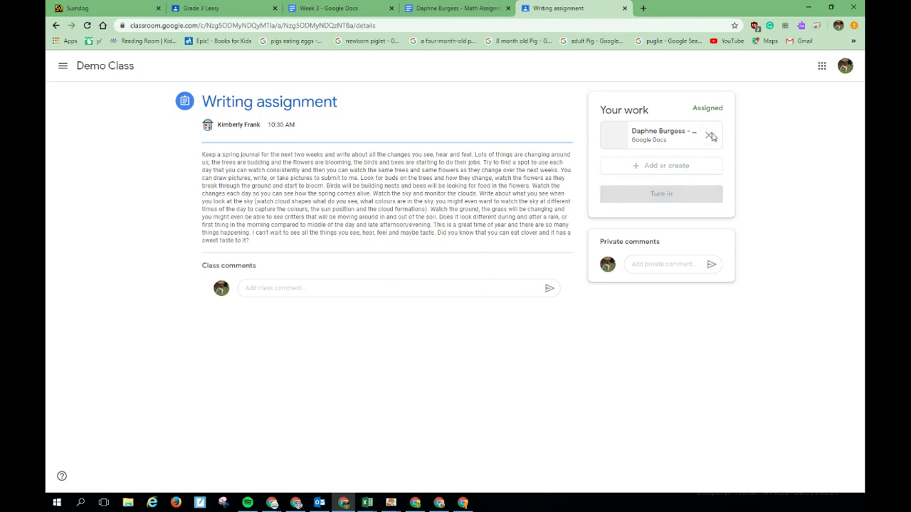
{"action": "left_click", "coordinate": [709, 136]}
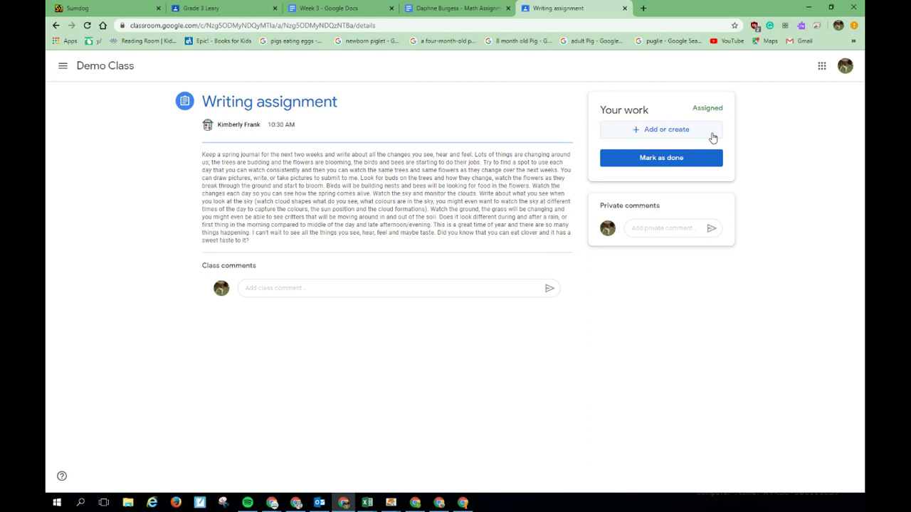
Step: Start attaching a file from the device to the Writing assignment and browse to the "Demo classroom" folder
{"action": "left_click", "coordinate": [649, 135]}
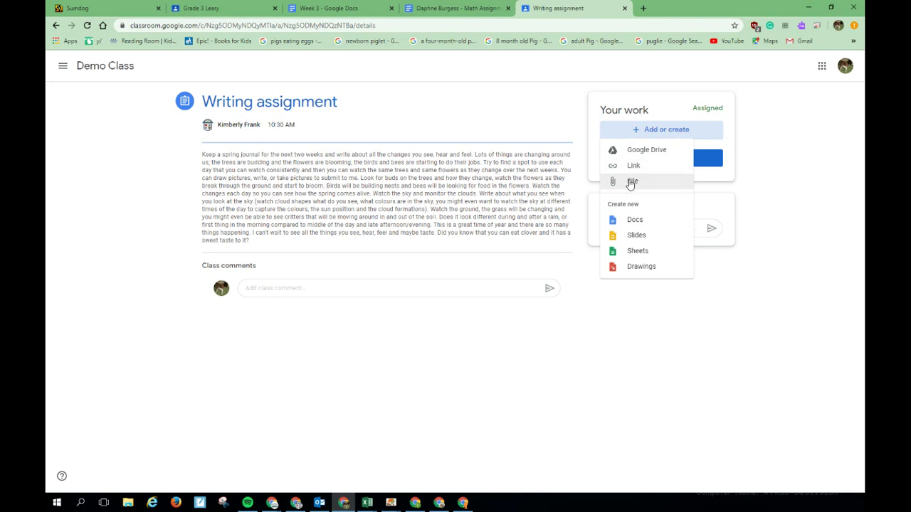
{"action": "left_click", "coordinate": [630, 183]}
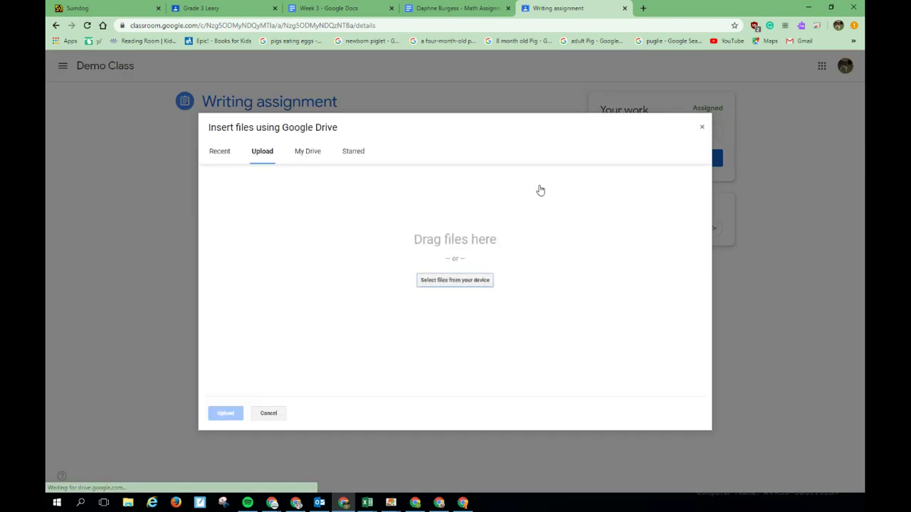
{"action": "left_click", "coordinate": [462, 285]}
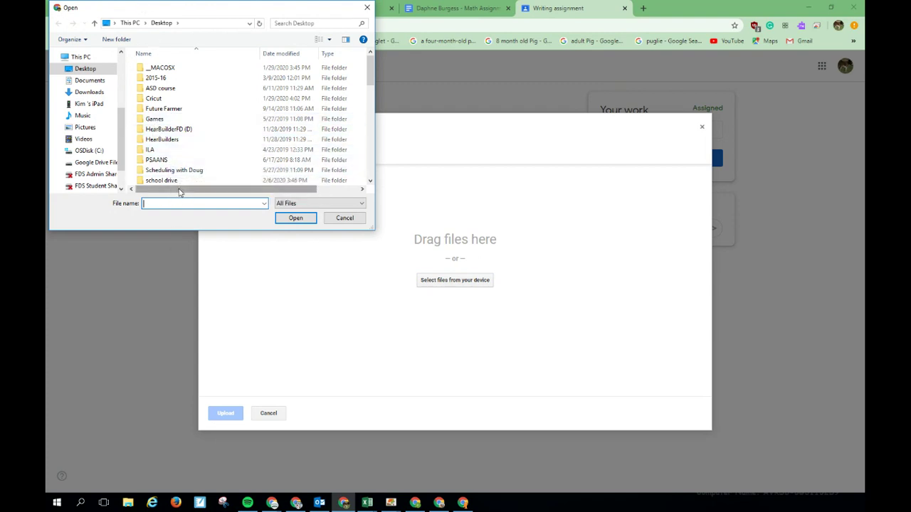
{"action": "double_click", "coordinate": [153, 78]}
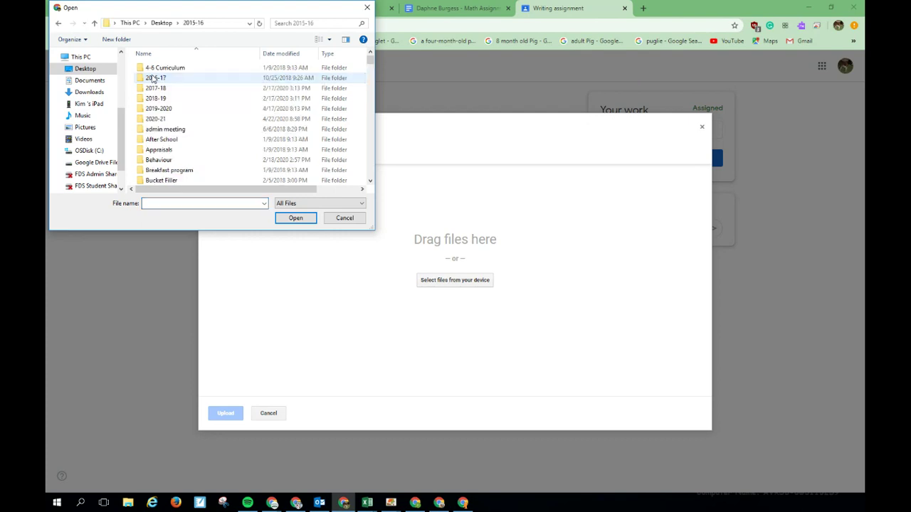
{"action": "double_click", "coordinate": [158, 110]}
{"action": "double_click", "coordinate": [161, 108]}
{"action": "double_click", "coordinate": [162, 70]}
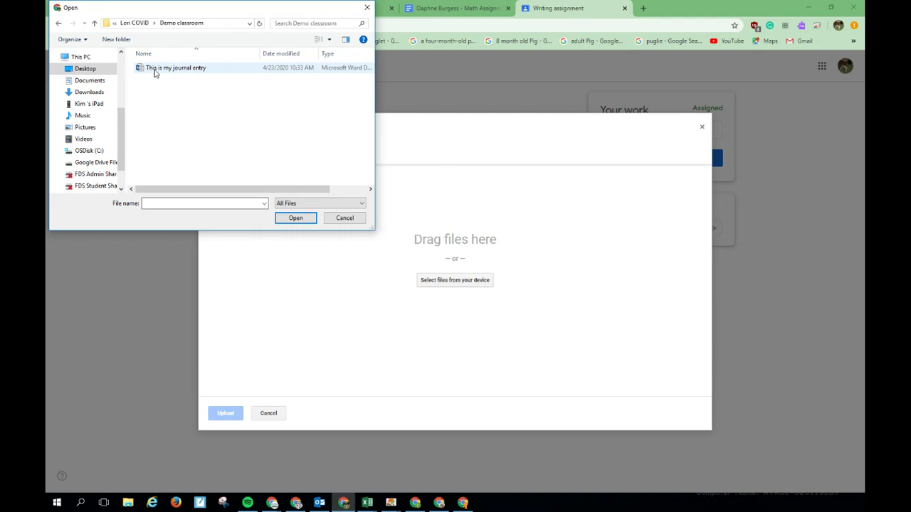
Step: Upload the Word file "This is my journal entry" to the Writing assignment and turn in the work
{"action": "left_click", "coordinate": [171, 71]}
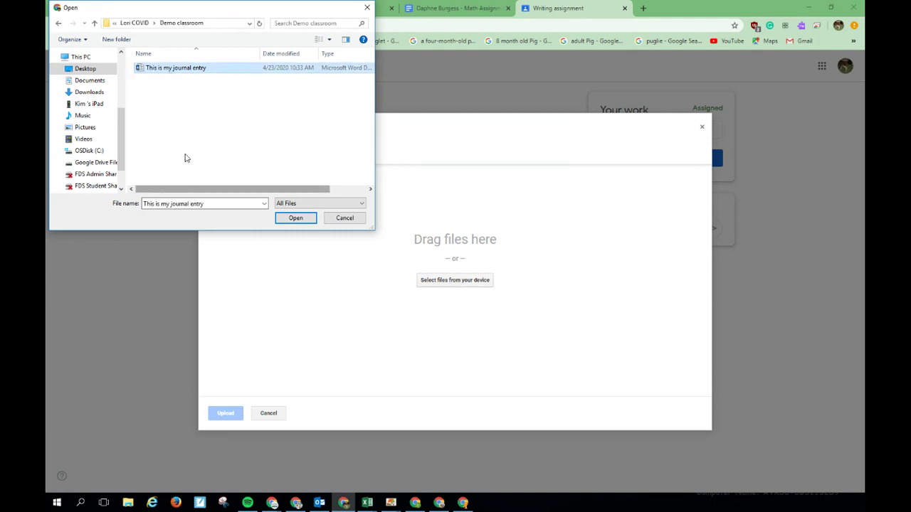
{"action": "left_click", "coordinate": [296, 219]}
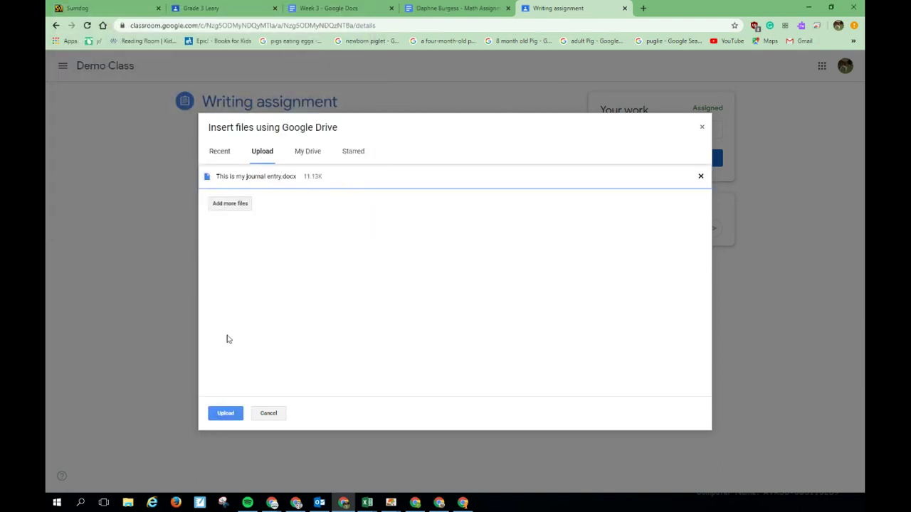
{"action": "left_click", "coordinate": [225, 412]}
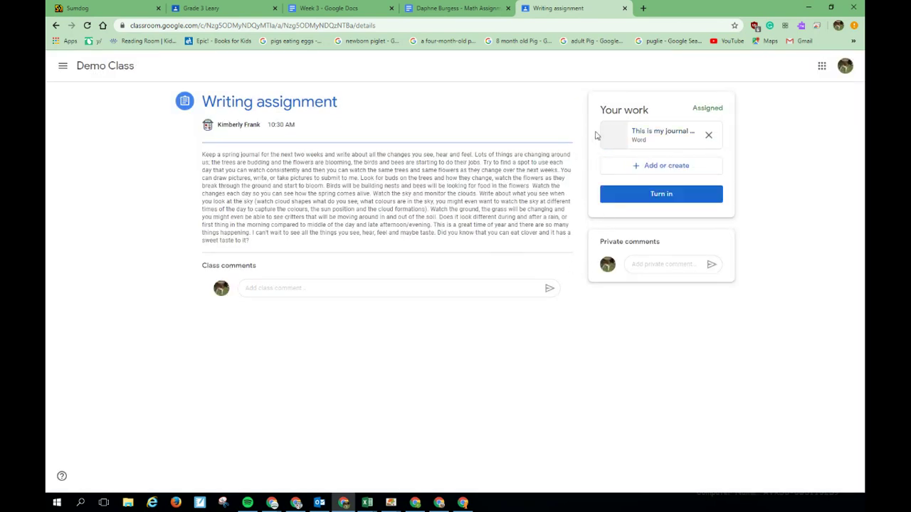
{"action": "left_click", "coordinate": [652, 199]}
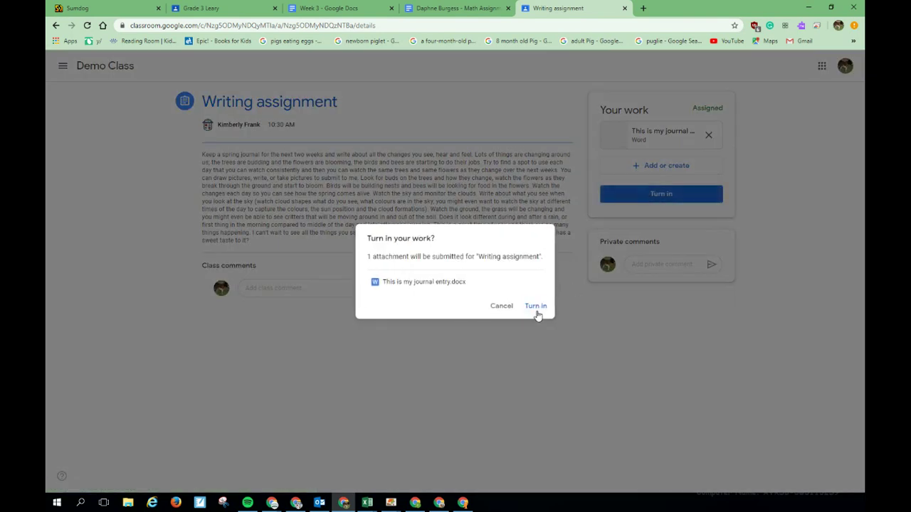
{"action": "left_click", "coordinate": [538, 311]}
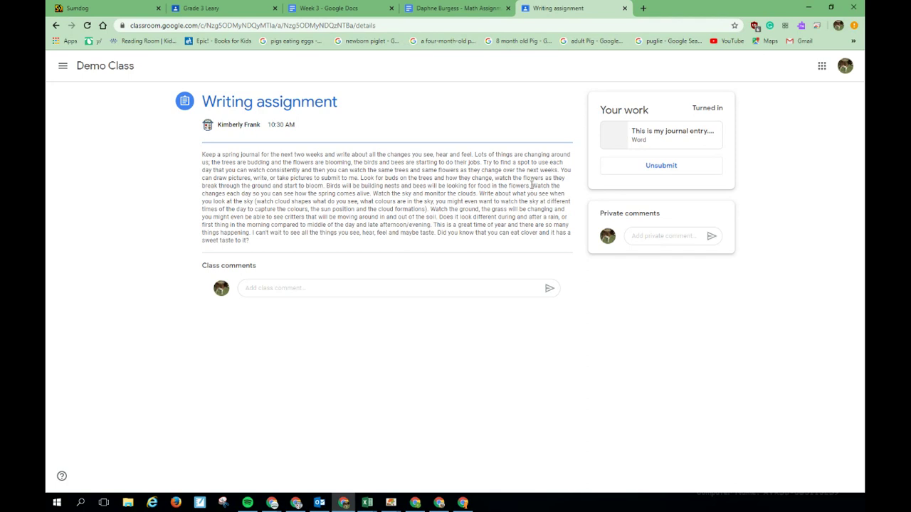
Step: Return to the Demo Class stream and open the Google Slides file attached to the "Math work on fractions" assignment
{"action": "left_click", "coordinate": [104, 72]}
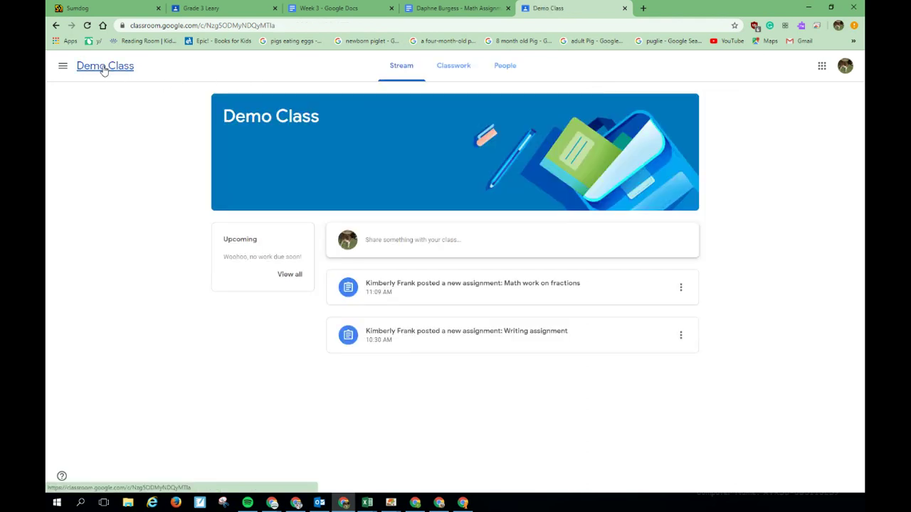
{"action": "left_click", "coordinate": [462, 296]}
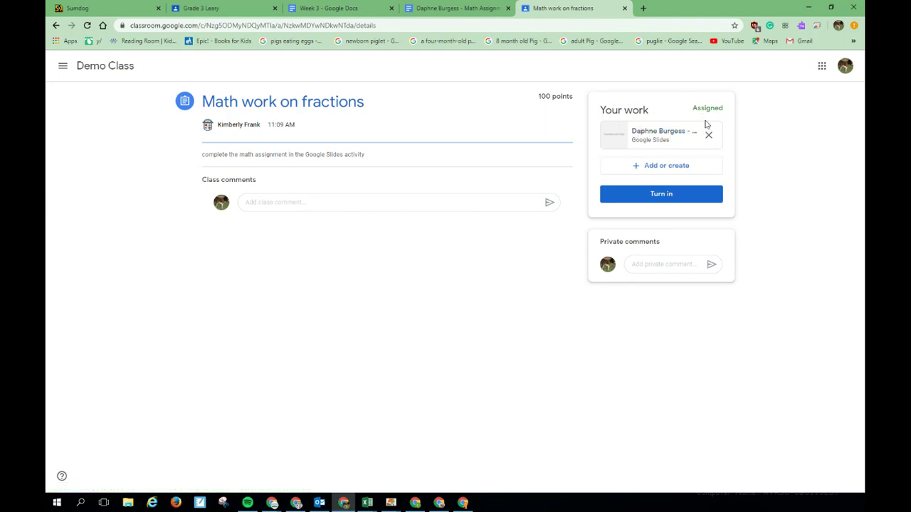
{"action": "left_click", "coordinate": [646, 137]}
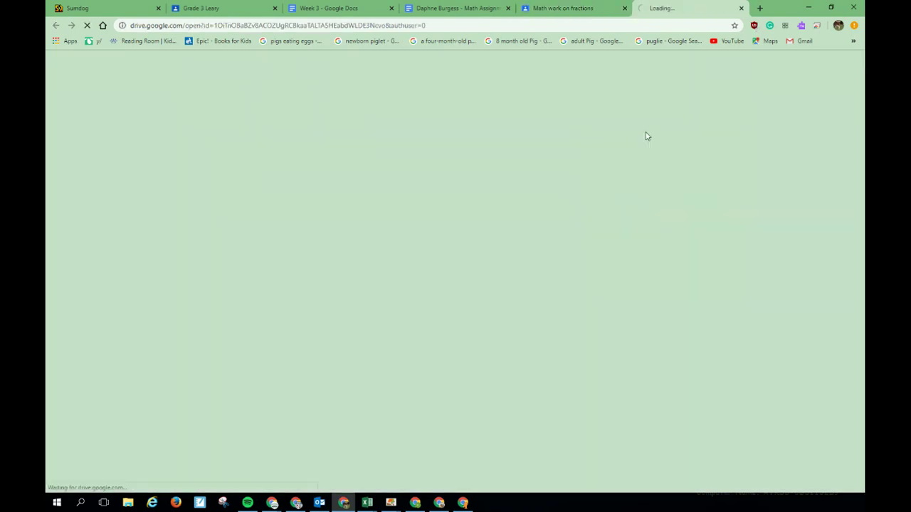